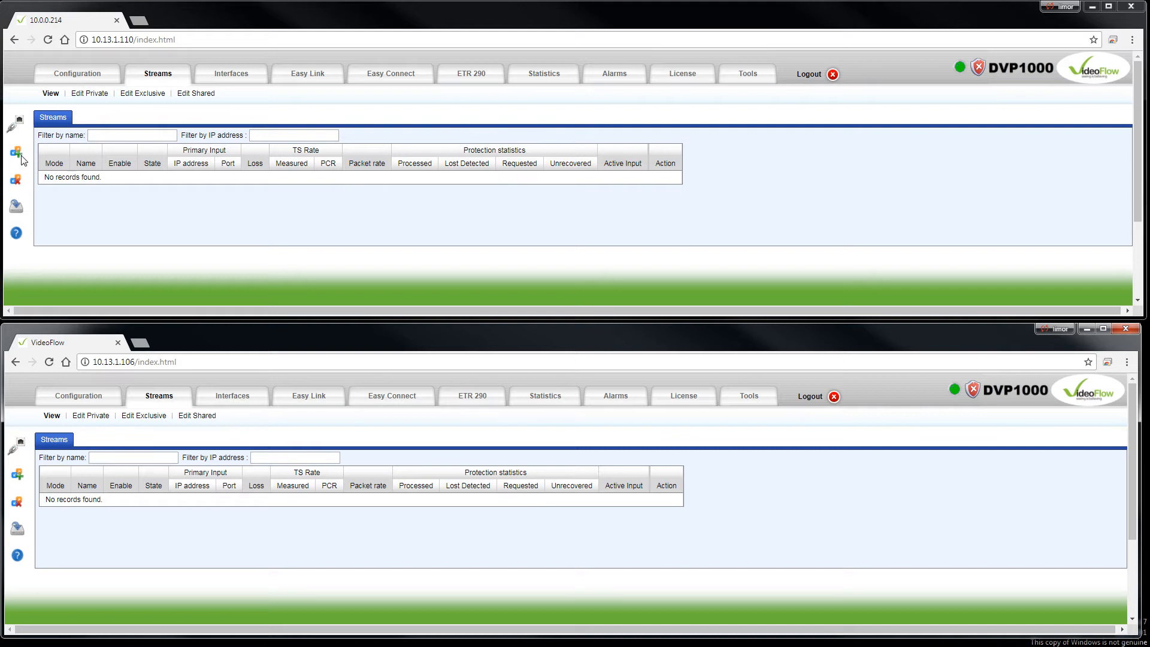
left_click(257, 76)
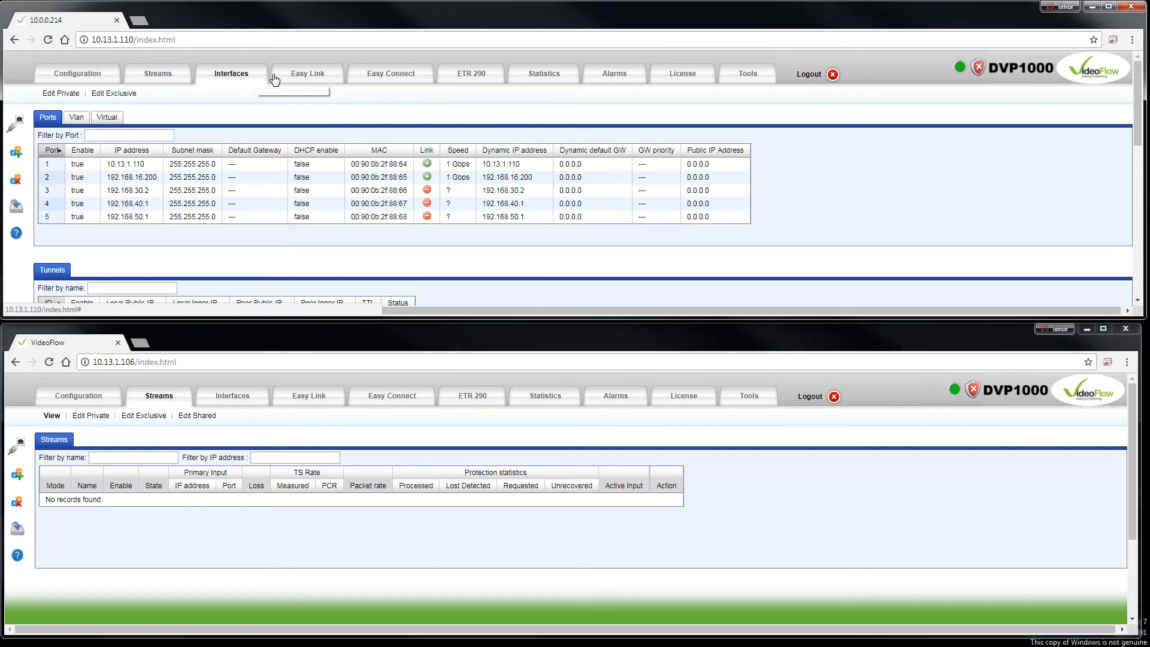
left_click(306, 78)
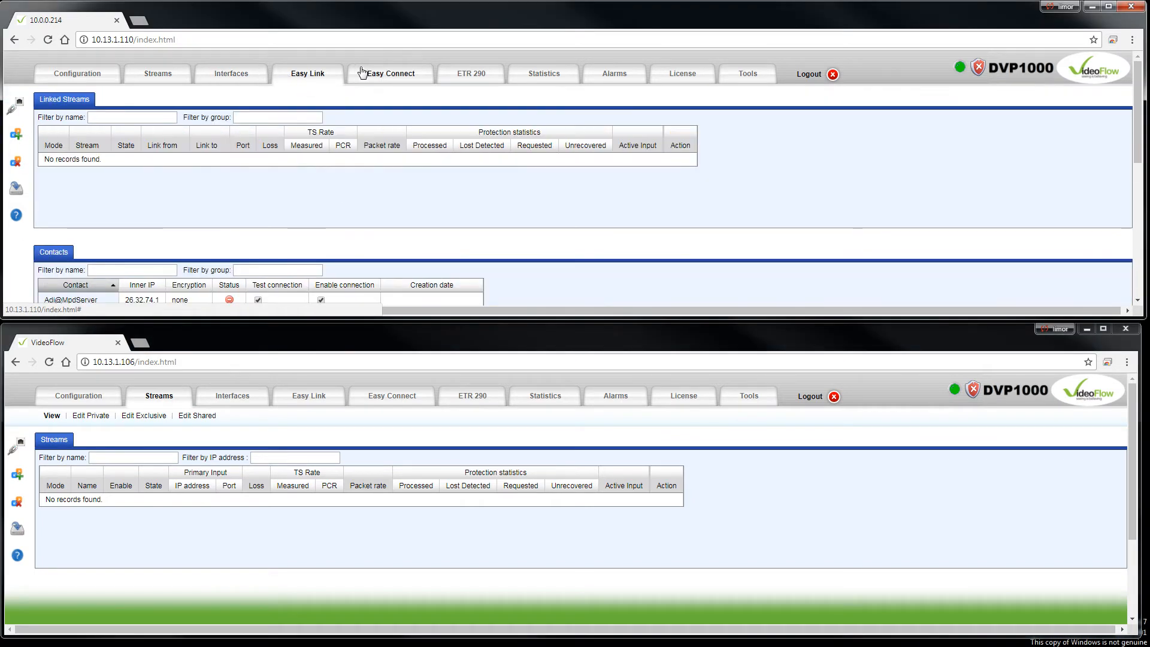
left_click(168, 80)
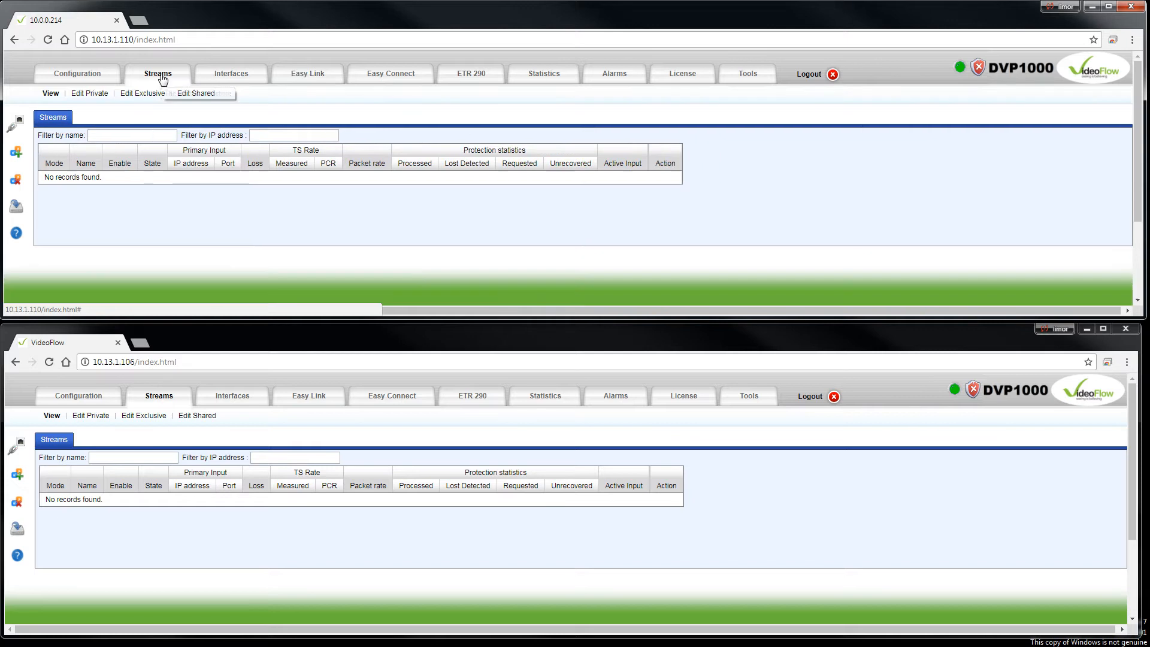
Start a new stream on the 10.13.1.110 device and name it NewStream.
left_click(18, 155)
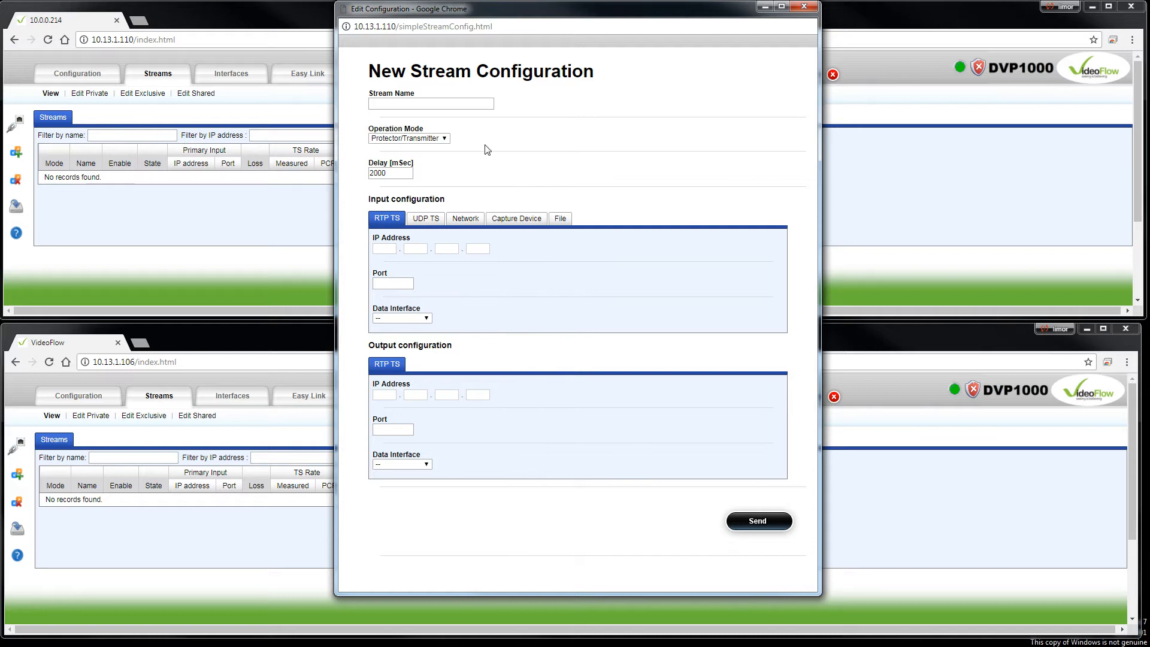
left_click(467, 106)
type("NewStream")
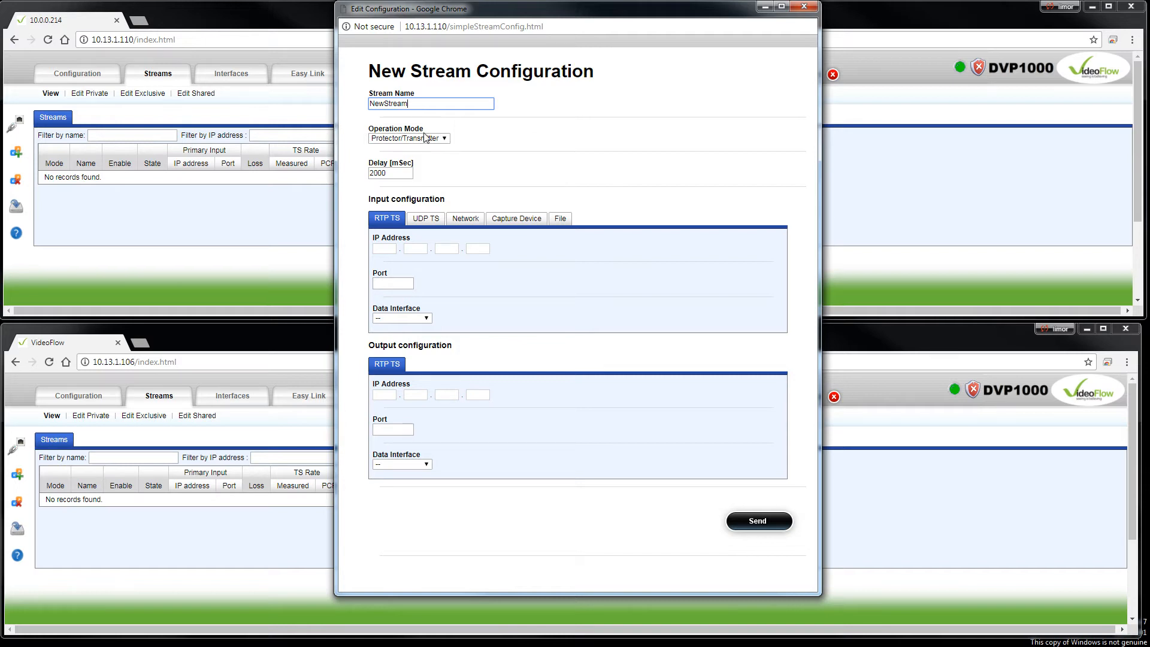
Configure the stream's input as UDP TS with IP address 224.1.1.1, port 1234 and data interface Port_1.
left_click(425, 219)
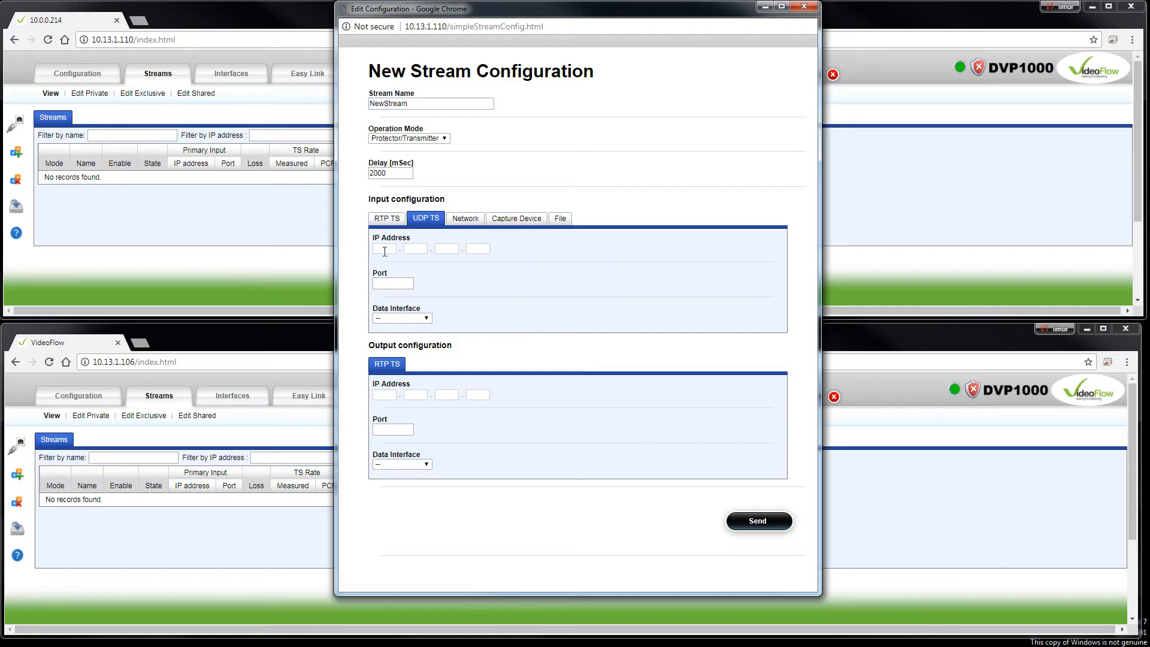
left_click(384, 250)
type("224.1.1.")
type("1")
key("Tab")
type("1234")
left_click(413, 318)
left_click(398, 338)
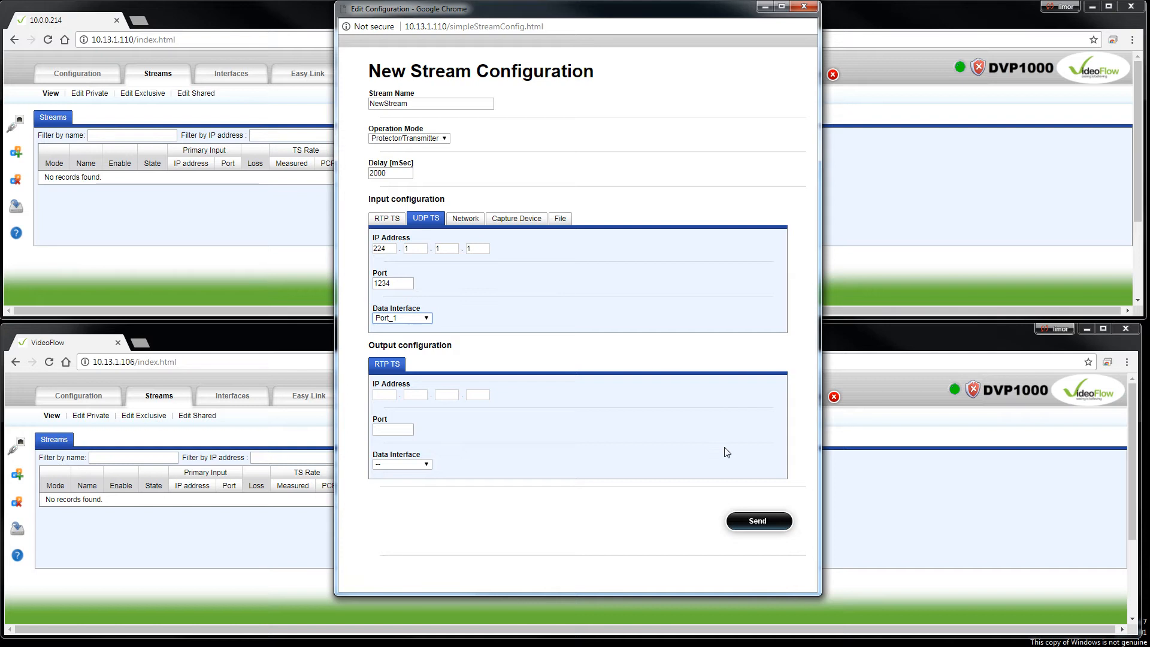
Try to submit the stream configuration with the output settings left empty.
left_click(763, 526)
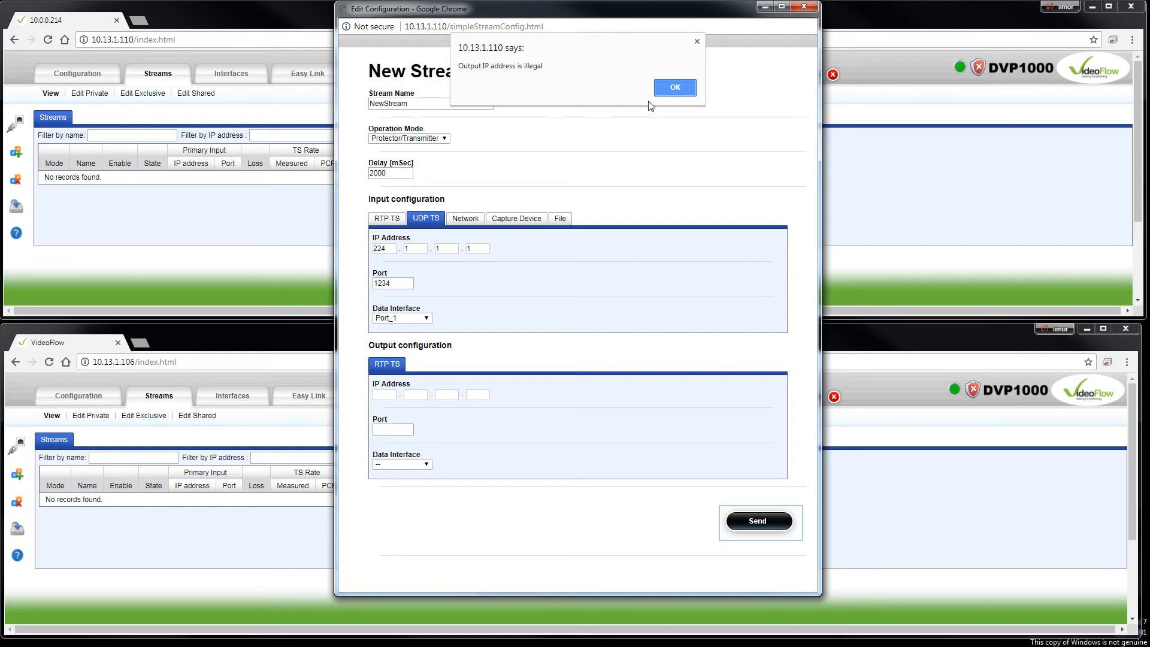
left_click(676, 91)
left_click(676, 91)
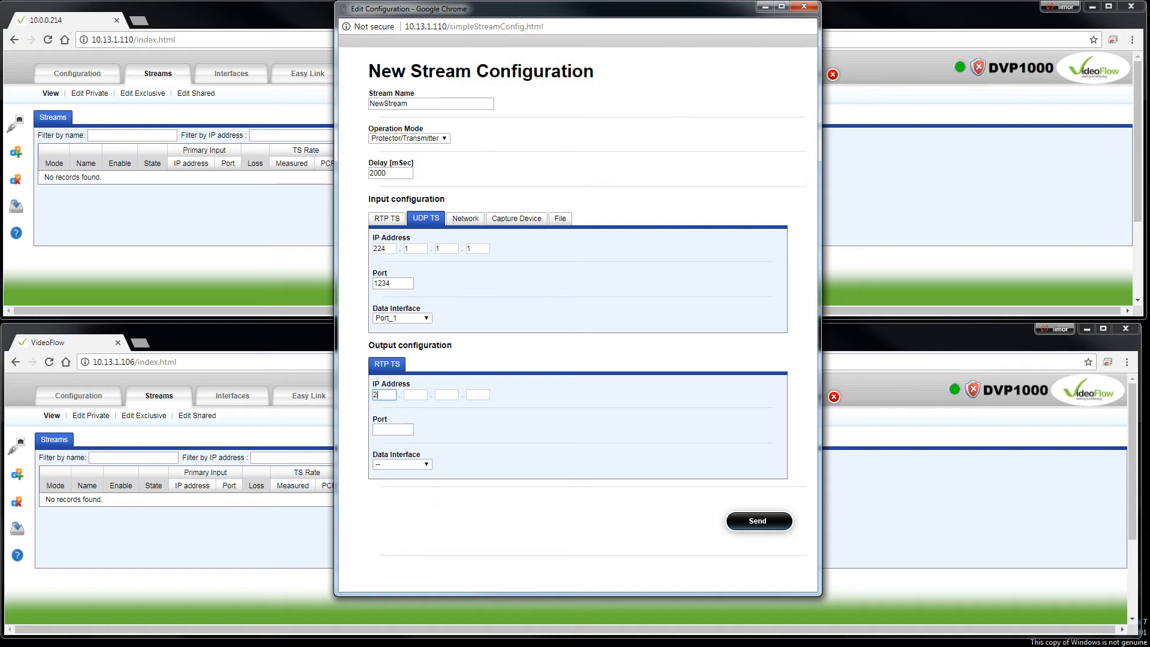
Set the RTP TS output to IP address 225.5.5.5, port 5500 and data interface Port_1, and commit the stream.
key("Tab")
type("5")
key("Tab")
type("5")
key("Tab")
left_click(406, 430)
left_click(424, 465)
left_click(412, 484)
left_click(754, 523)
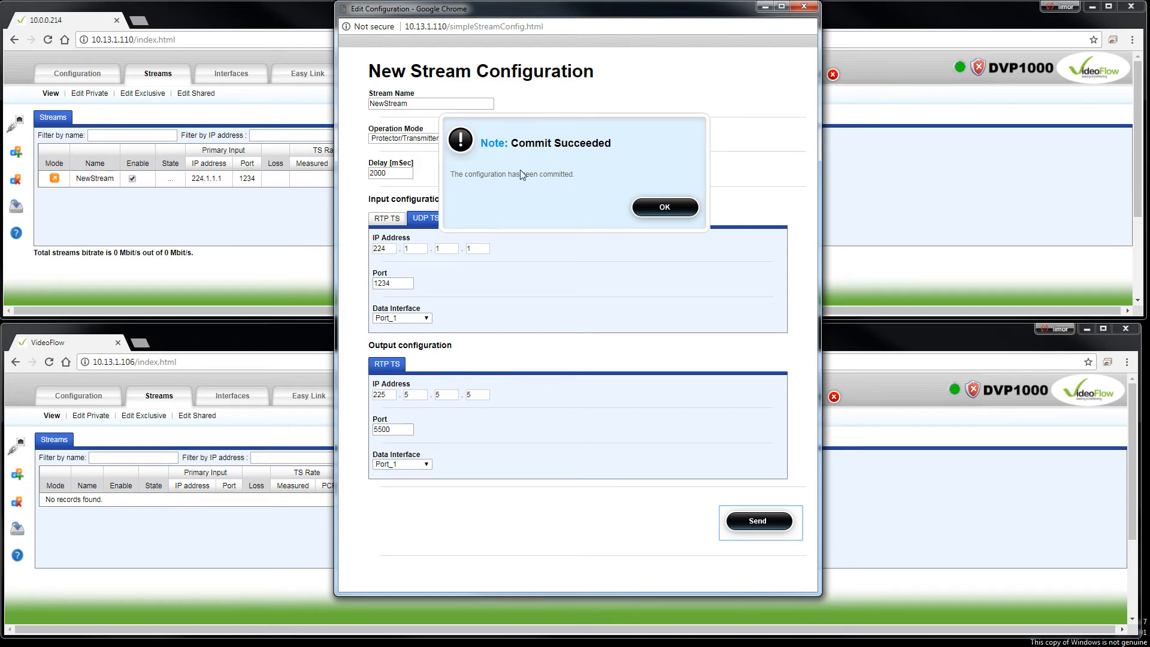
left_click(670, 208)
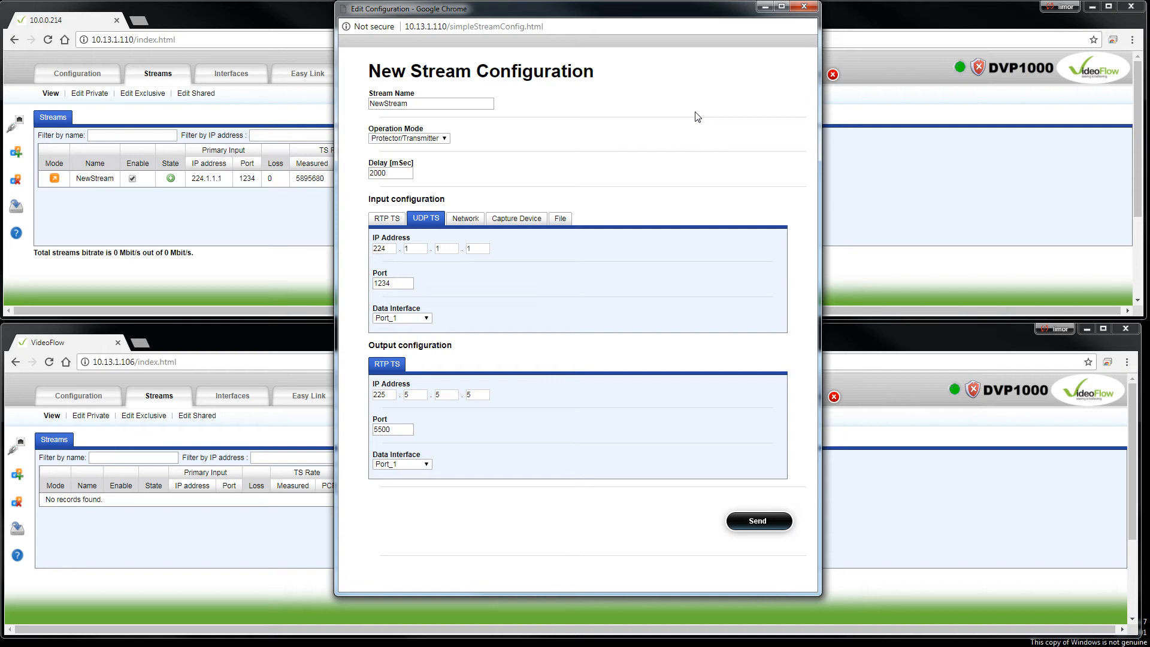
Reuse the filled-in configuration for a second stream named NewStream1 with input port 1236.
left_click(425, 105)
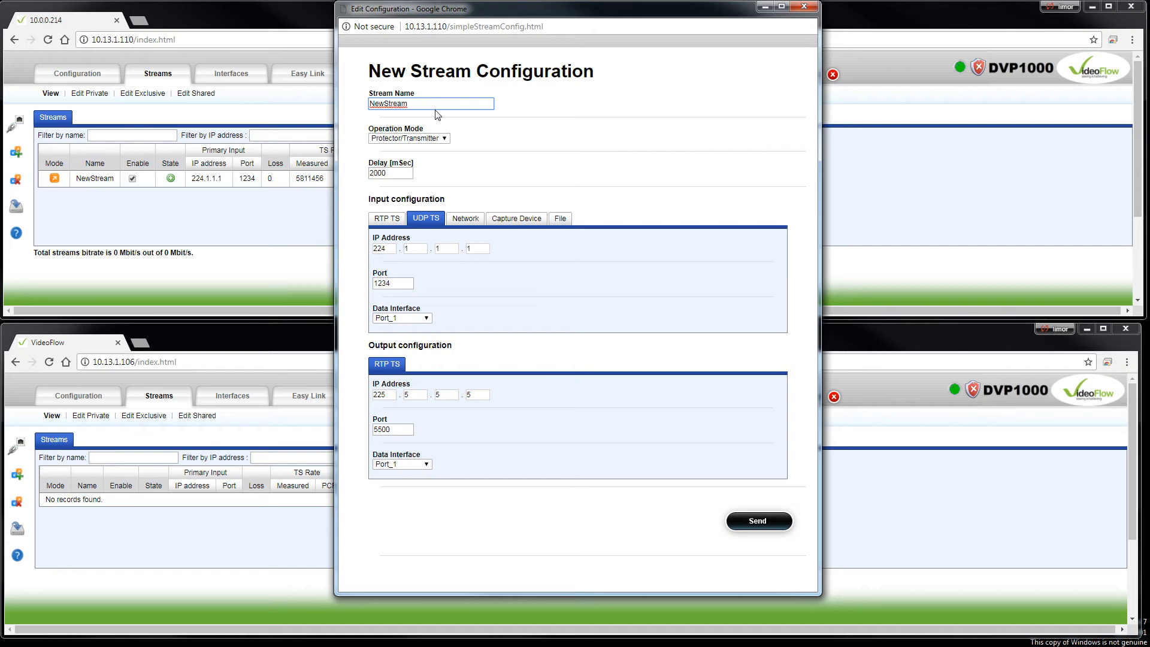
type("1")
left_click(410, 282)
left_click(409, 282)
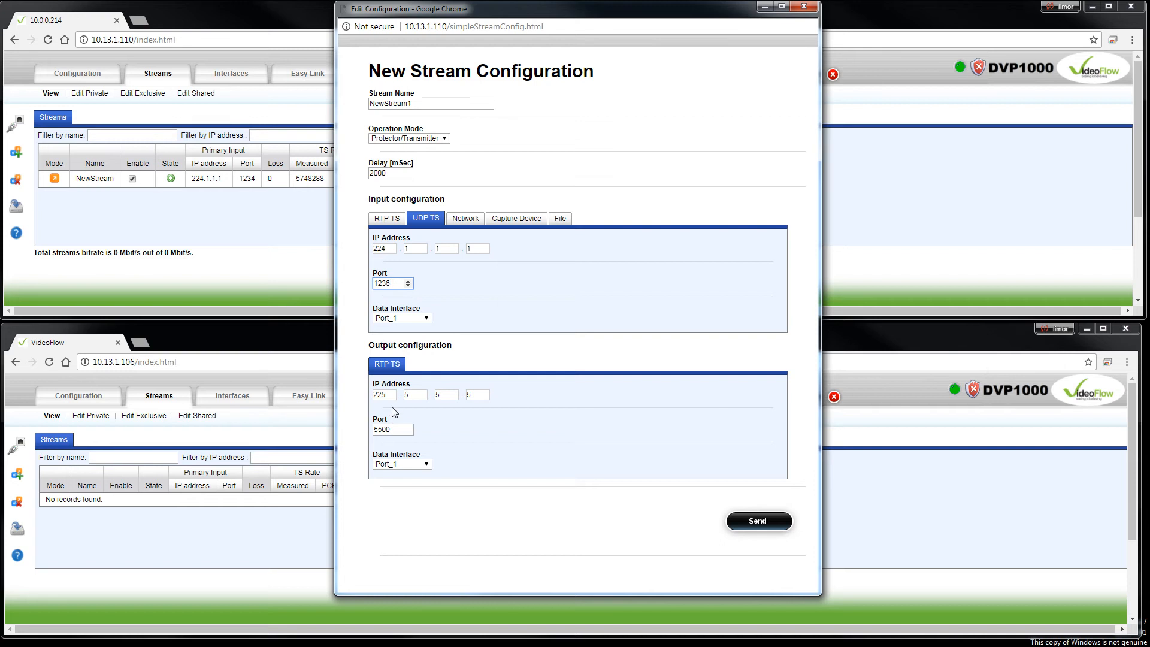
Set the second stream's output port to 5000, commit it and close the configuration window.
left_click(390, 428)
left_click(766, 525)
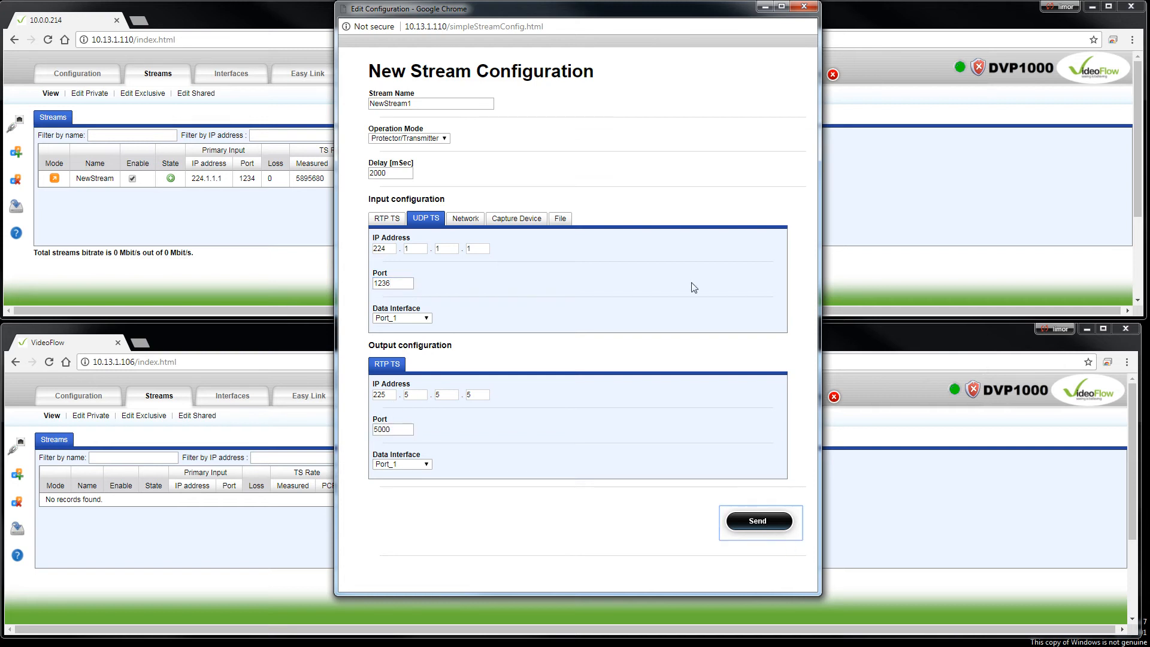
left_click(651, 210)
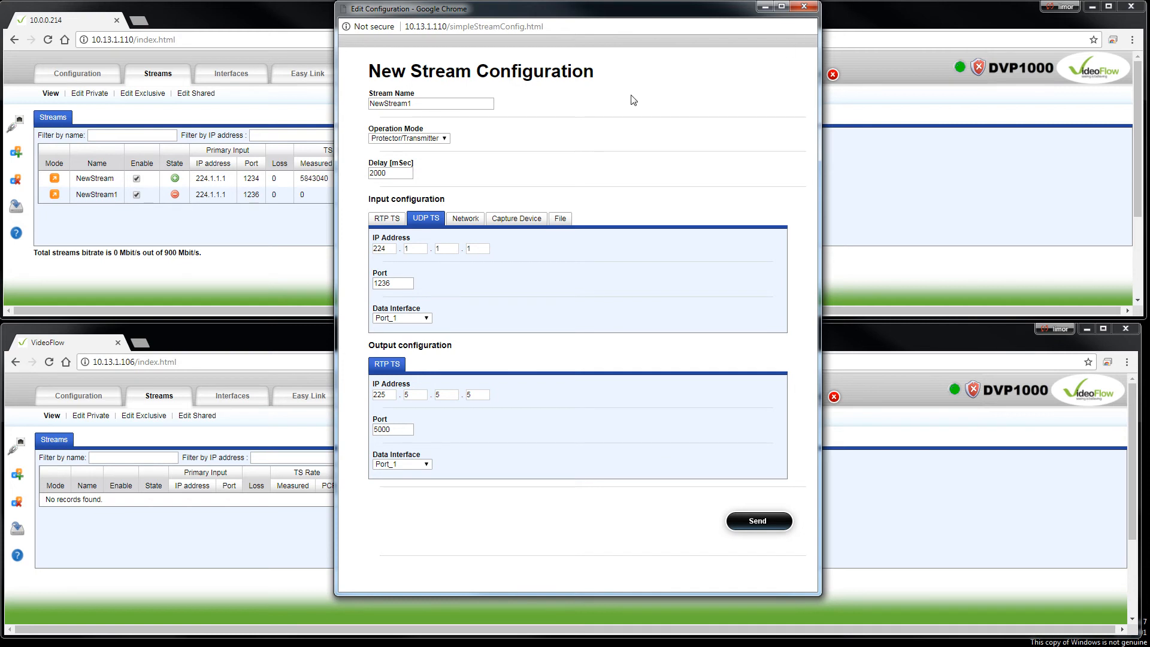
left_click(805, 7)
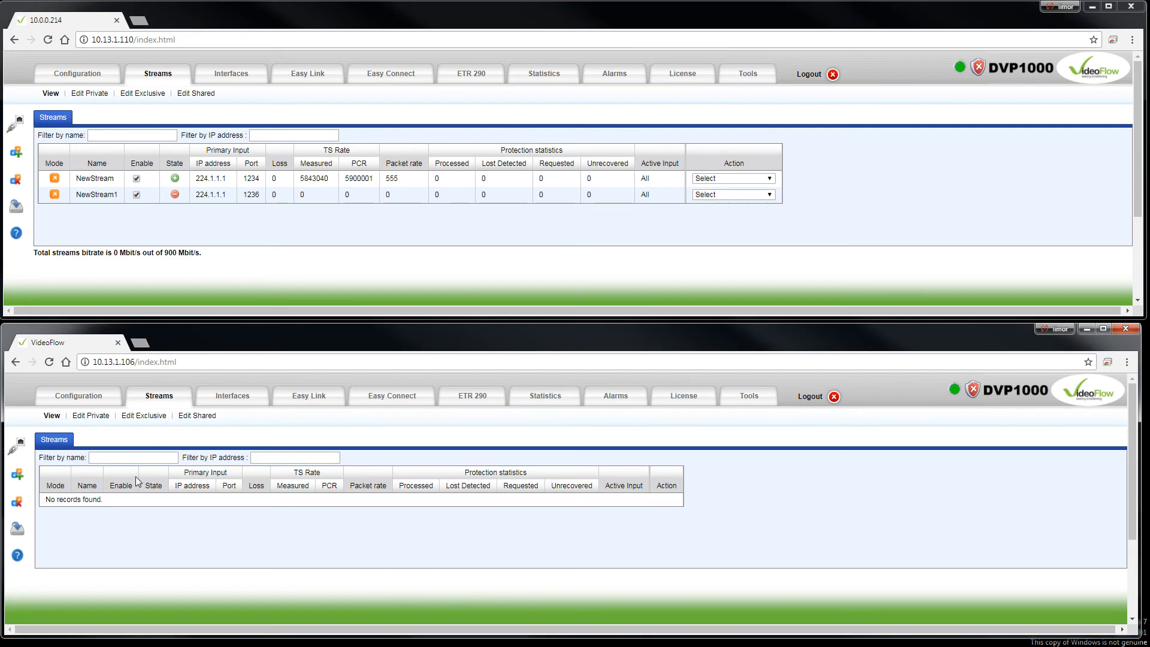
Start a new stream on the 10.13.1.106 device, named NewStream, with operation mode Sentinel/Receiver.
left_click(17, 475)
left_click_drag(597, 98, 624, 35)
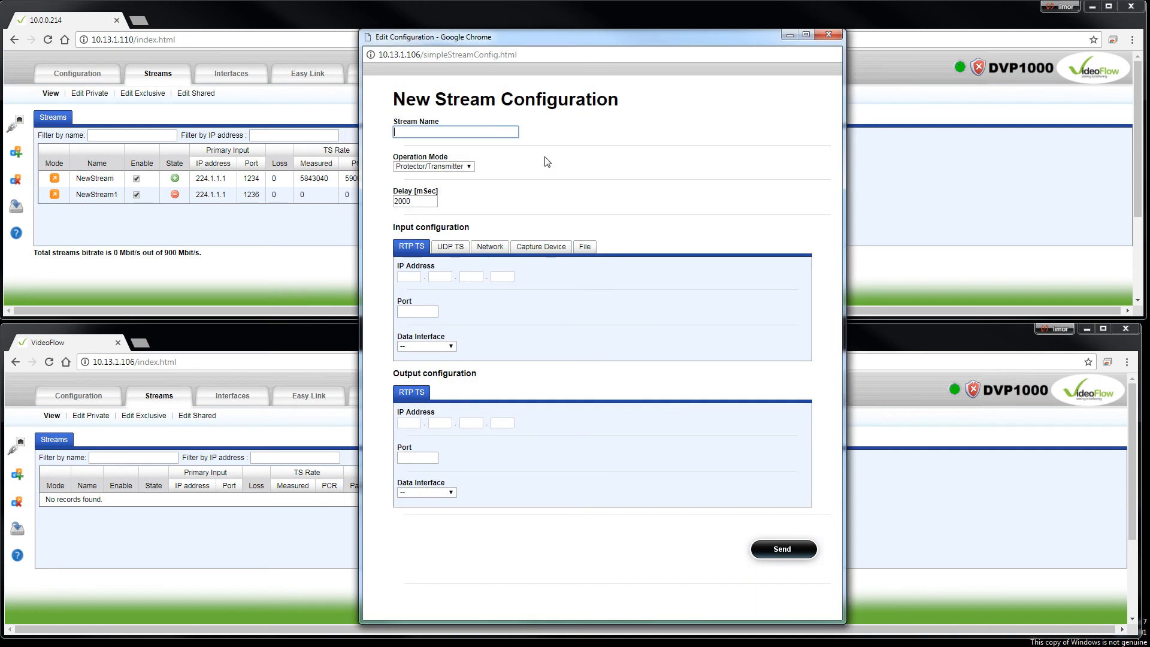
type("NewStream")
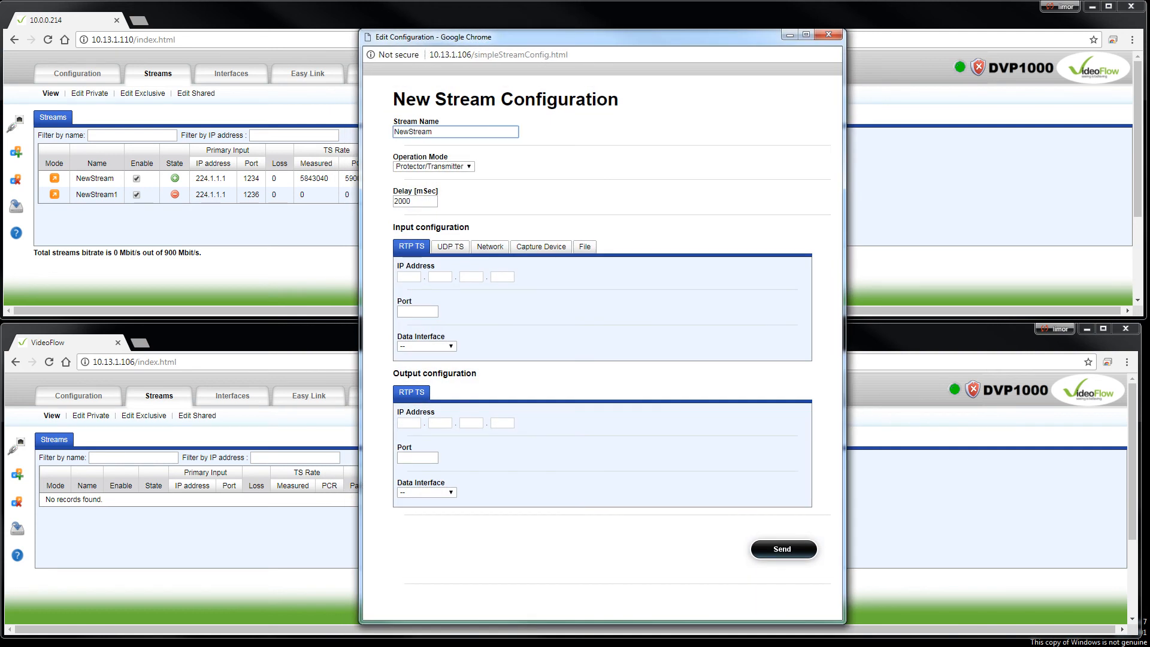
left_click(468, 166)
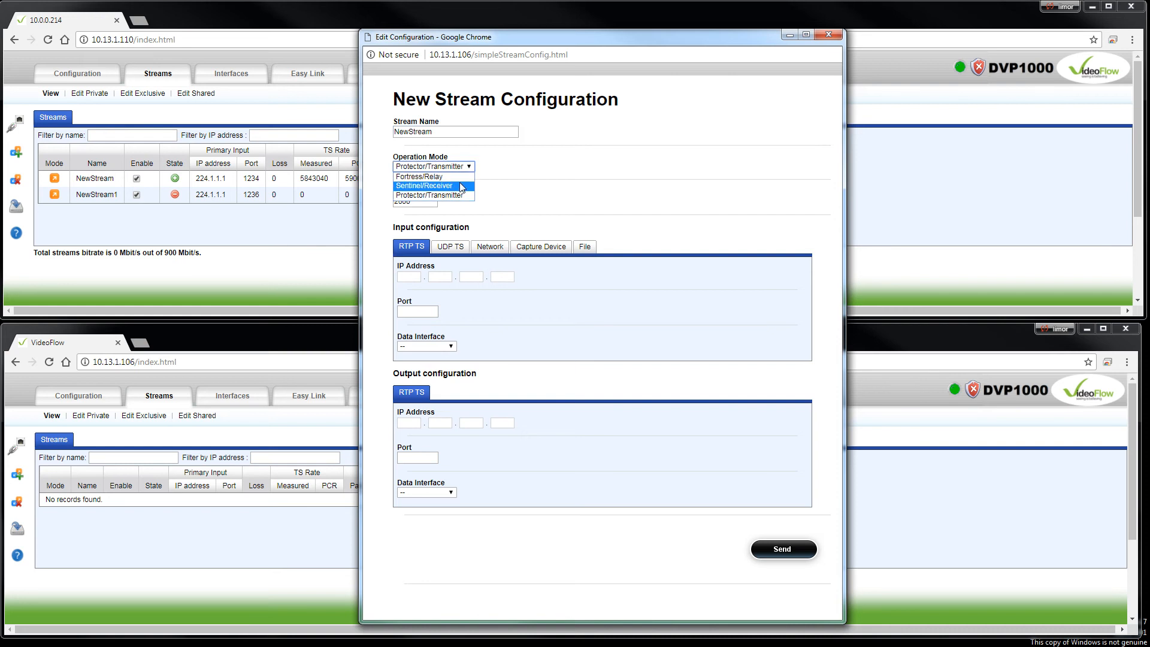
left_click(462, 187)
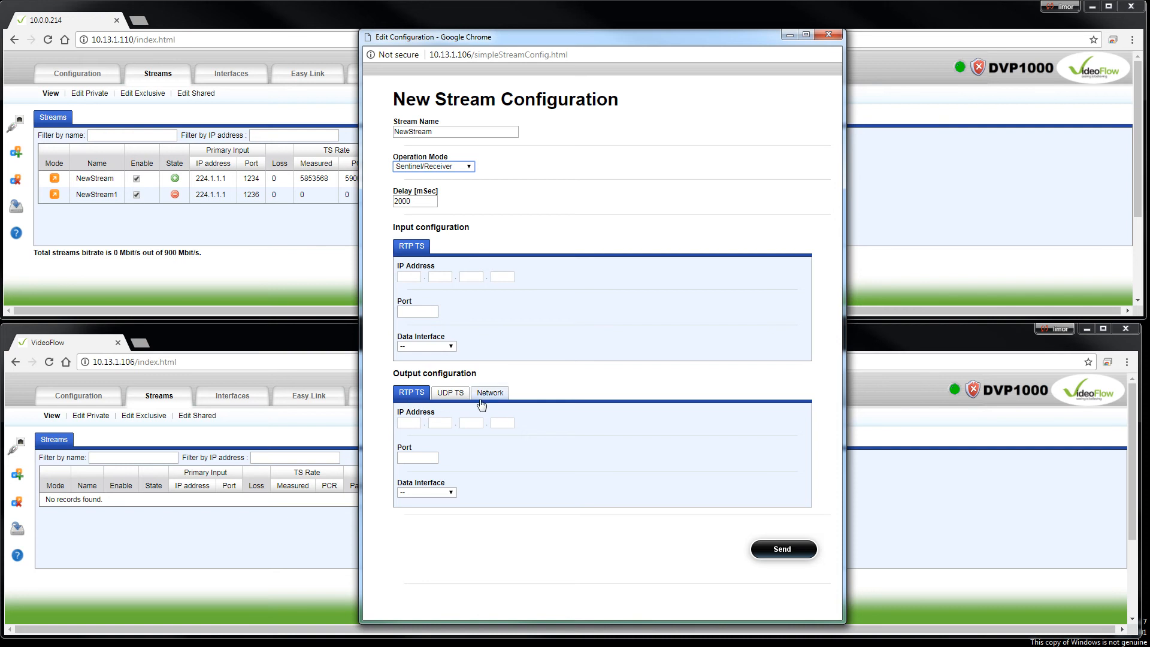
Switch the operation mode to Protector/Transmitter to compare its input and output options, and return to Sentinel/Receiver.
left_click(470, 168)
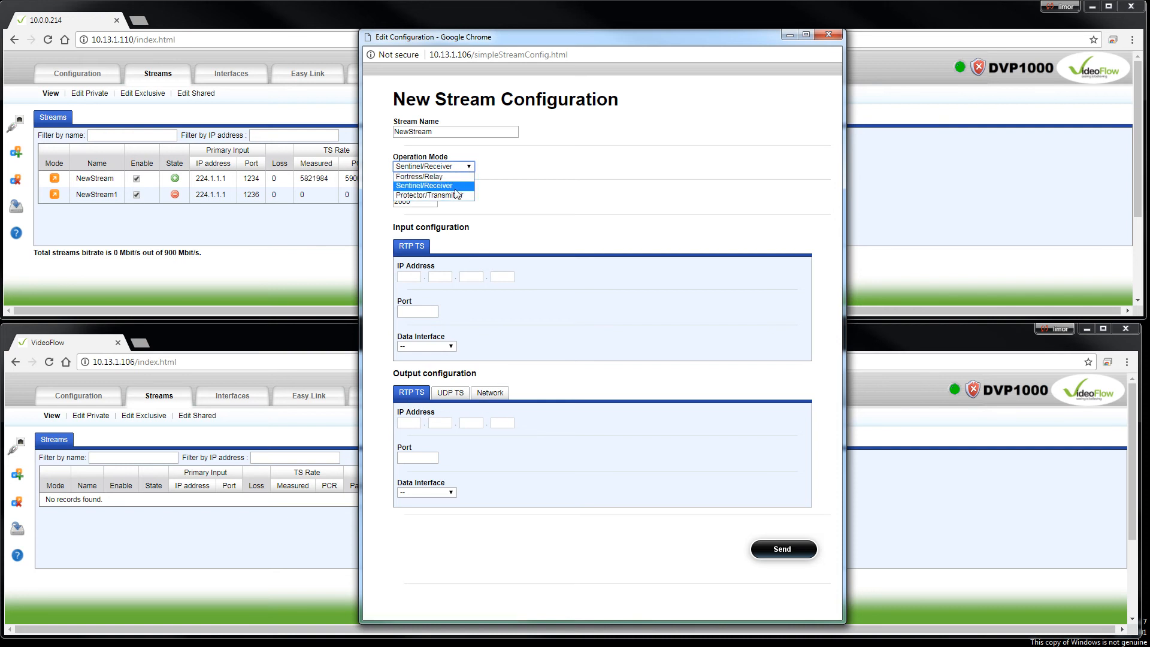
left_click(459, 187)
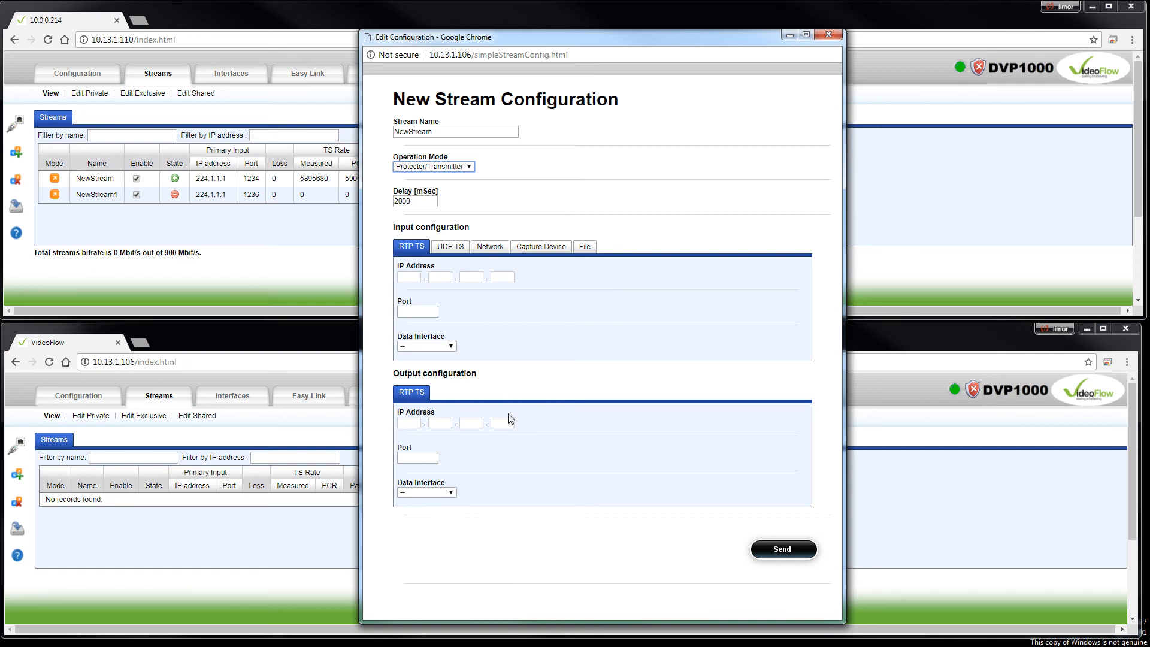
left_click(467, 167)
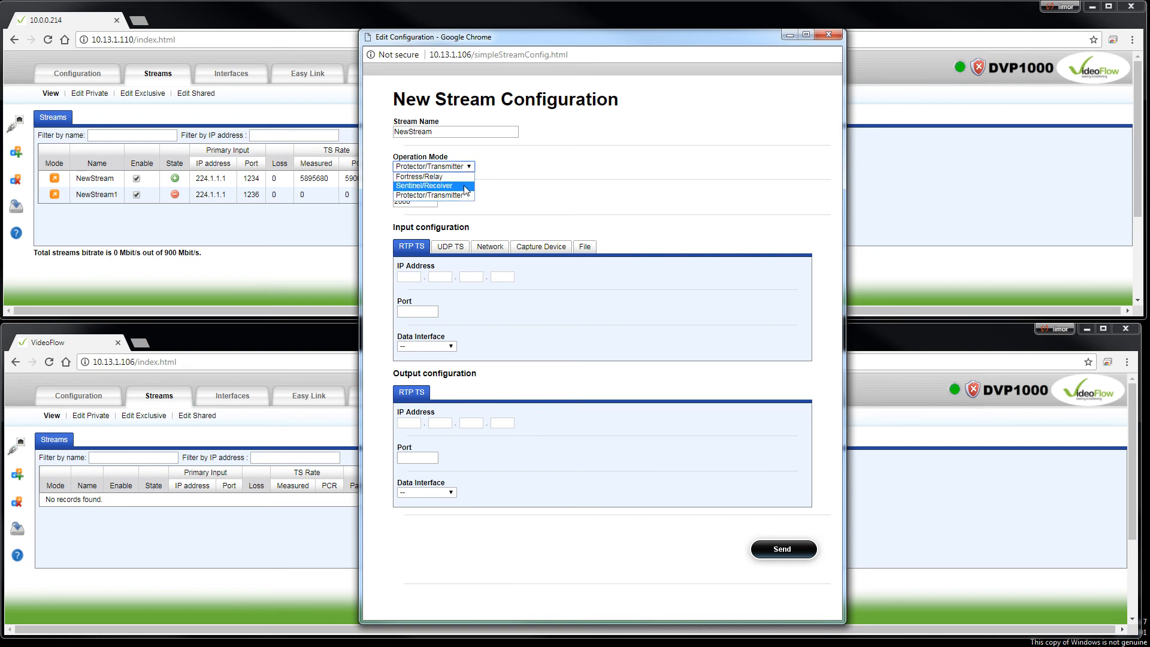
left_click(462, 187)
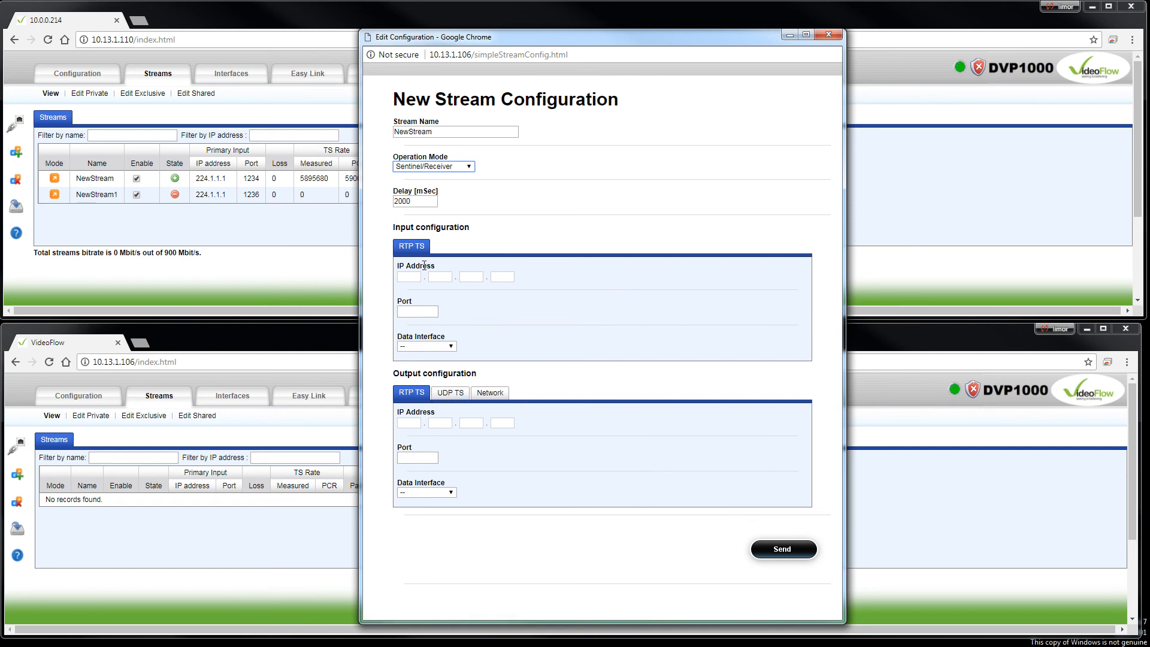
Set the receiver stream's RTP TS input to IP address 225.5.5.5, port 5500 and data interface Port_1.
left_click(405, 277)
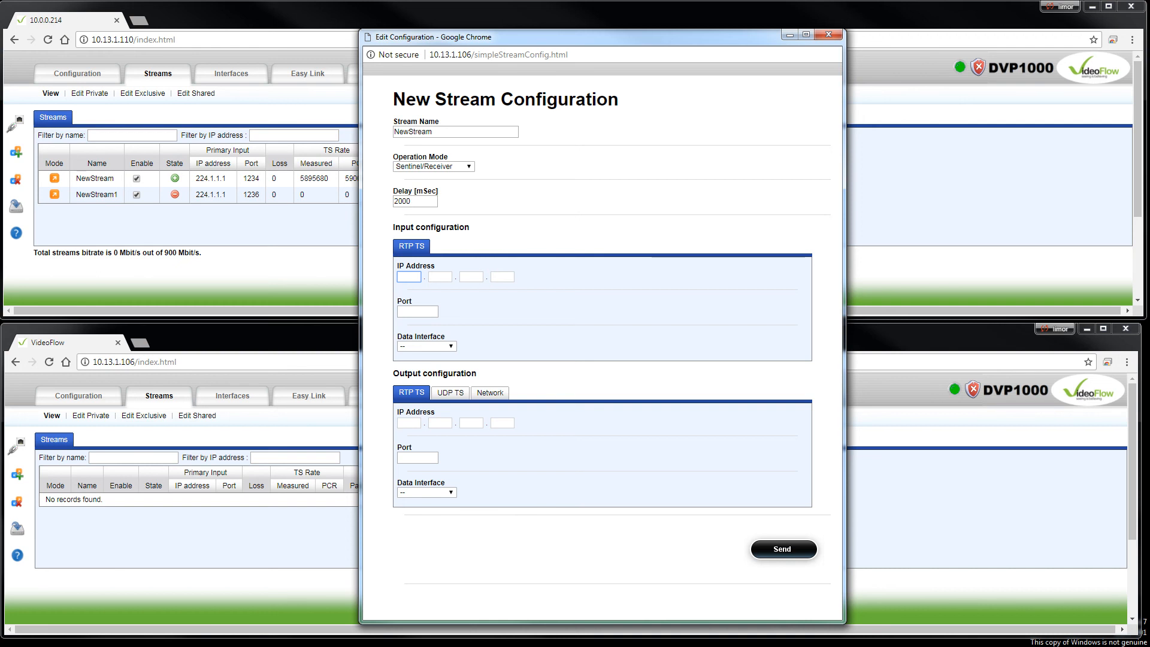
type("225.5.5.5")
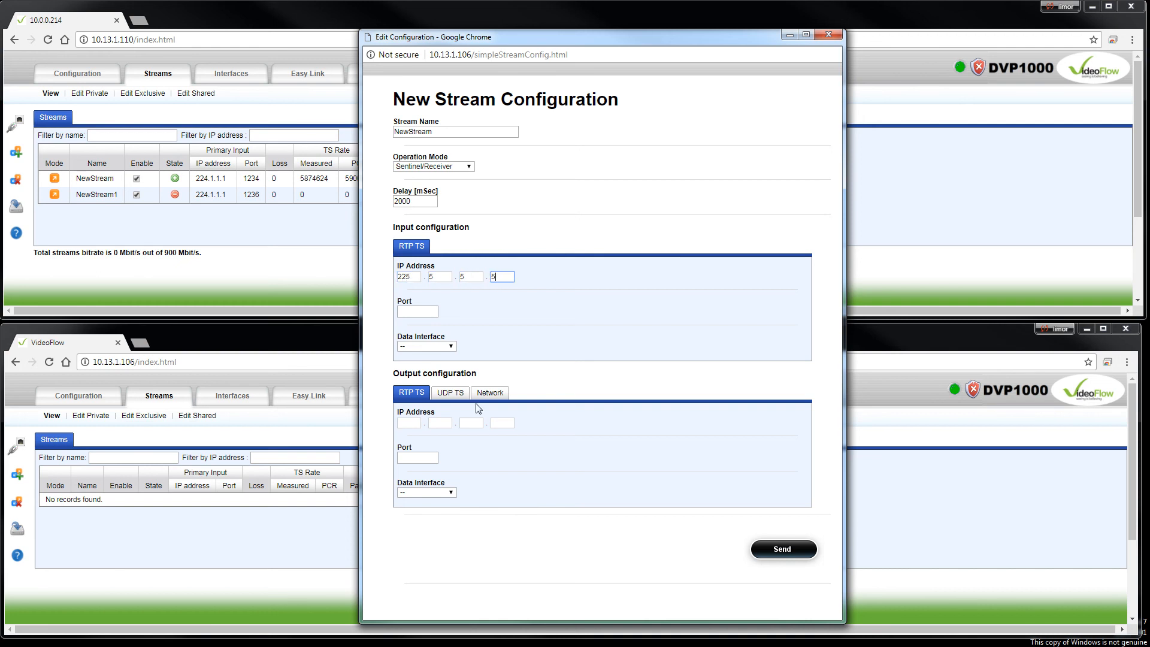
left_click(405, 311)
type("5500")
left_click(441, 349)
left_click(440, 368)
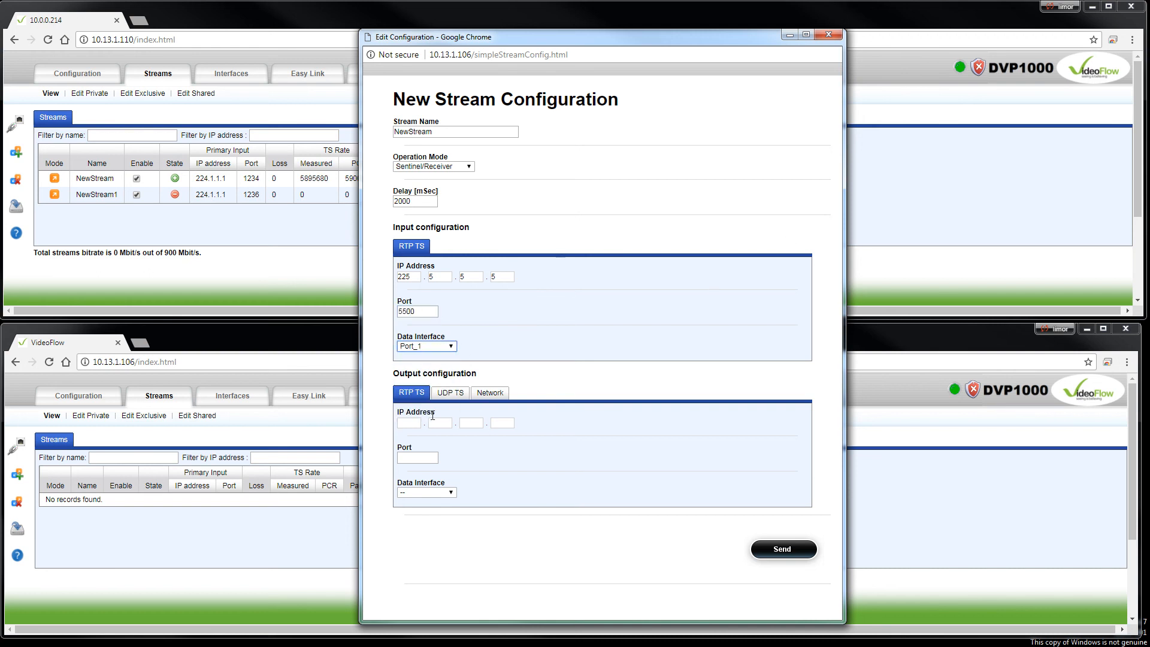
Set the receiver stream's RTP TS output to IP address 226.1.1.1, port 222 and data interface port_3.
left_click(411, 424)
type("226")
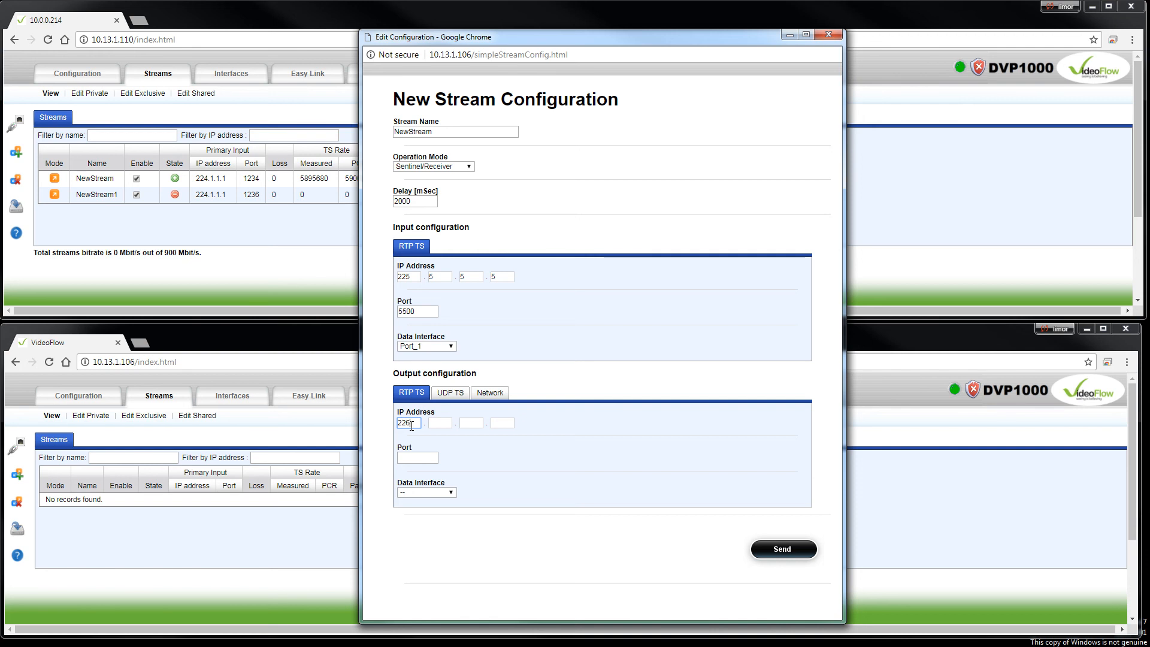
type(".1.1.1")
left_click(426, 459)
type("222")
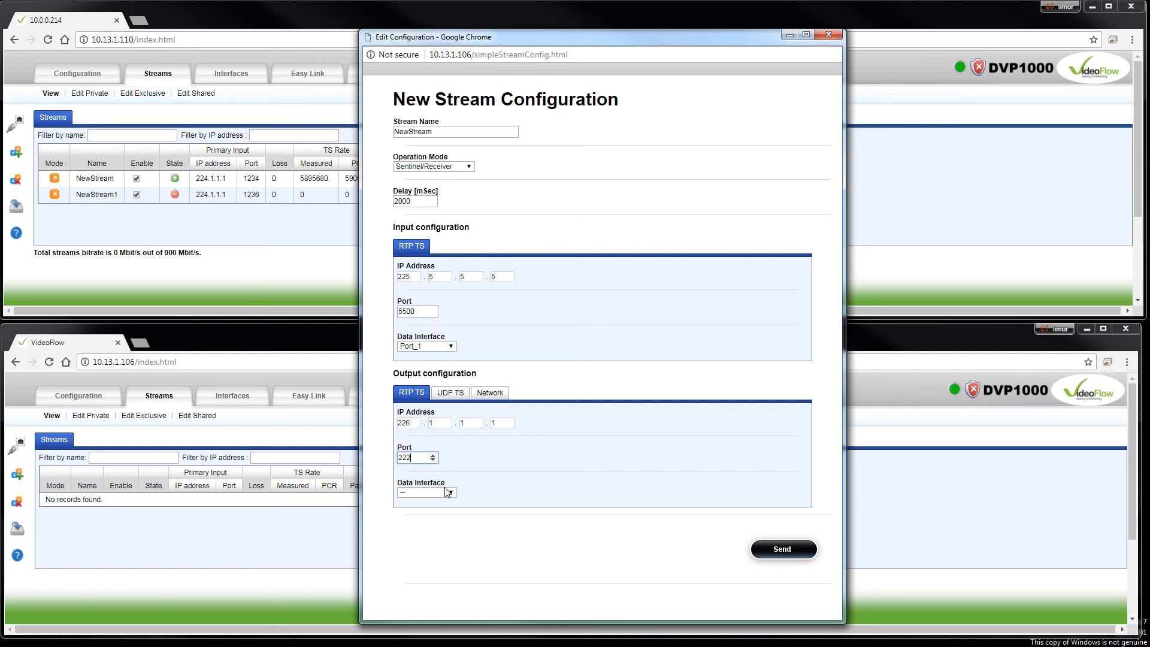
left_click(448, 493)
left_click(438, 533)
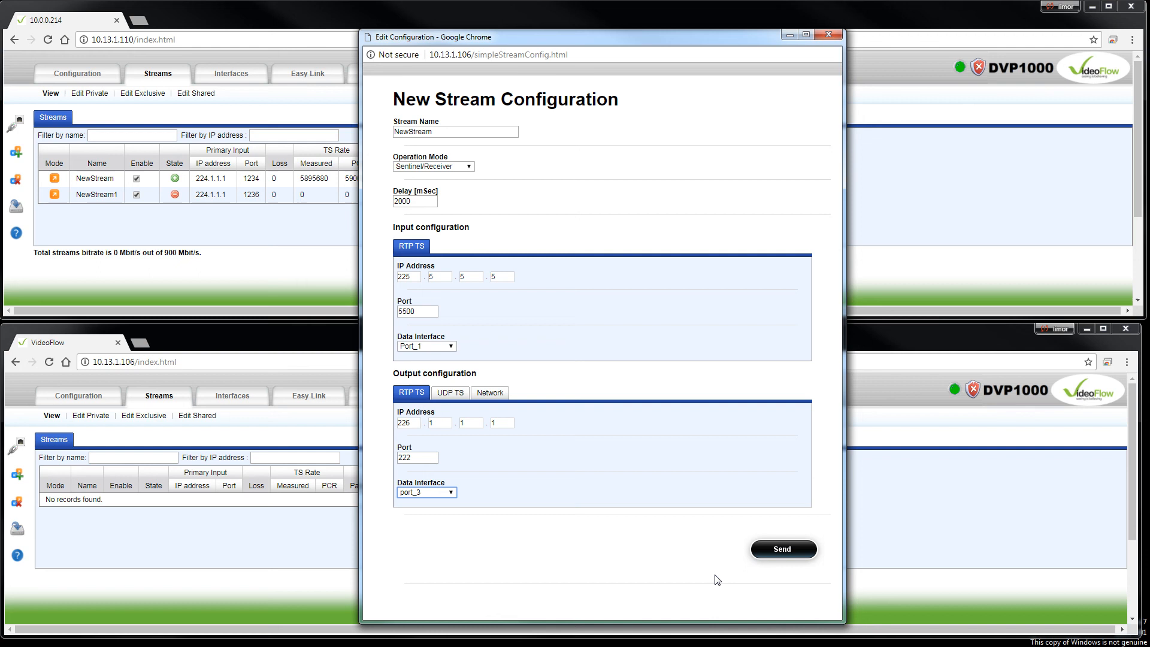
Commit the receiver stream configuration and close its window.
left_click(785, 551)
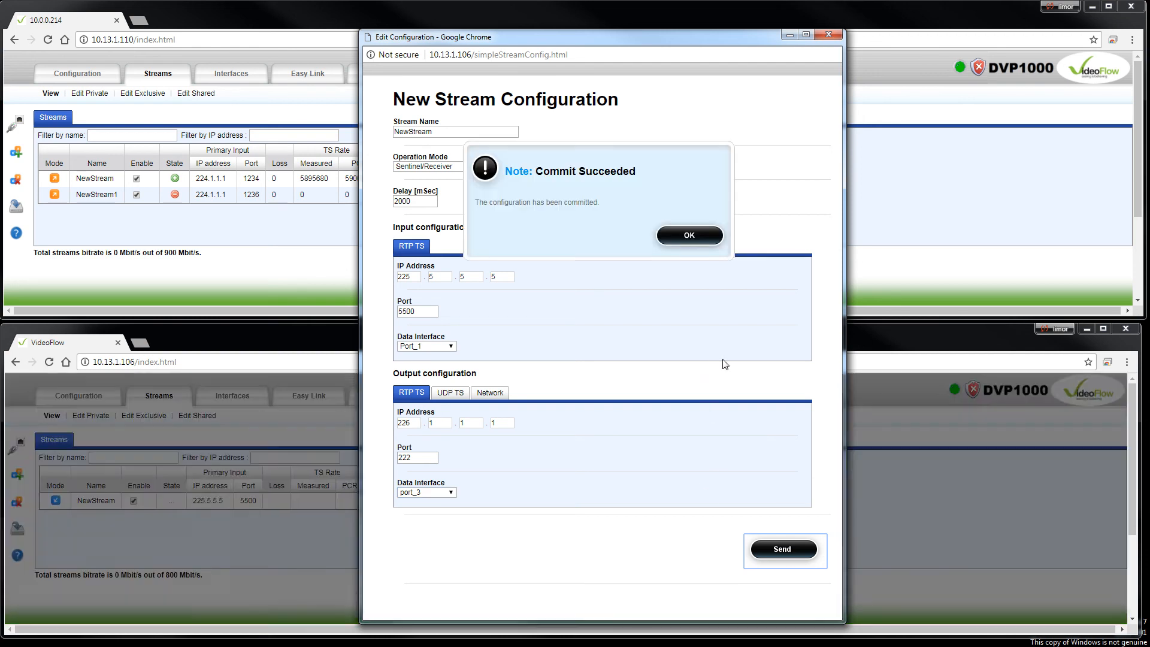
left_click(709, 242)
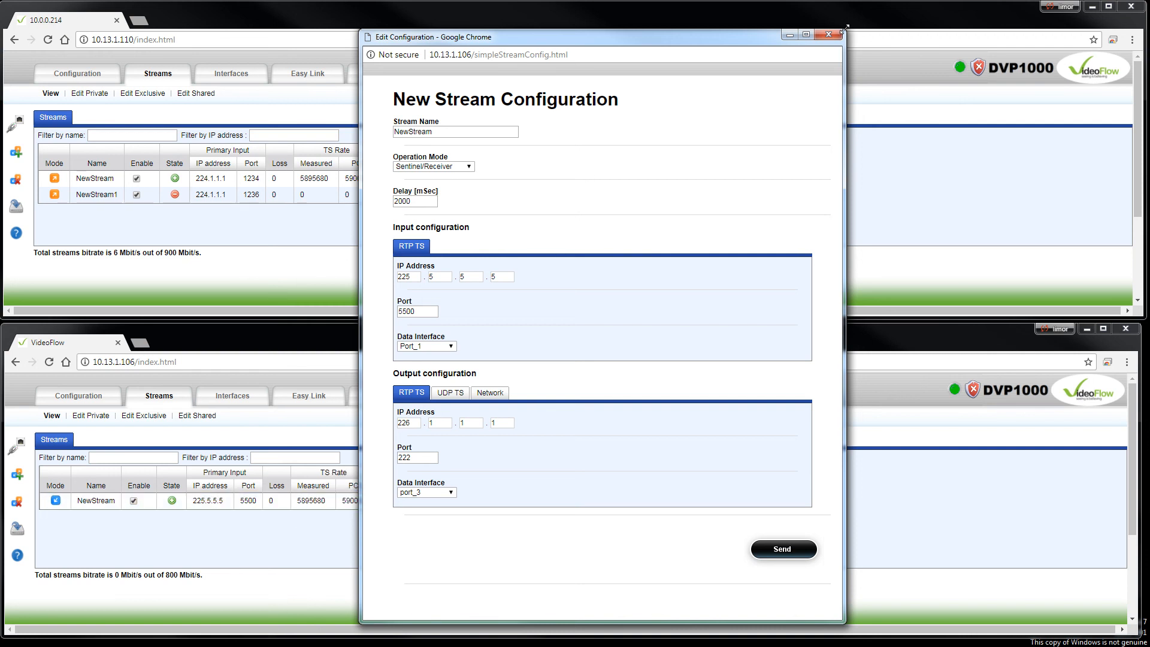
left_click(782, 549)
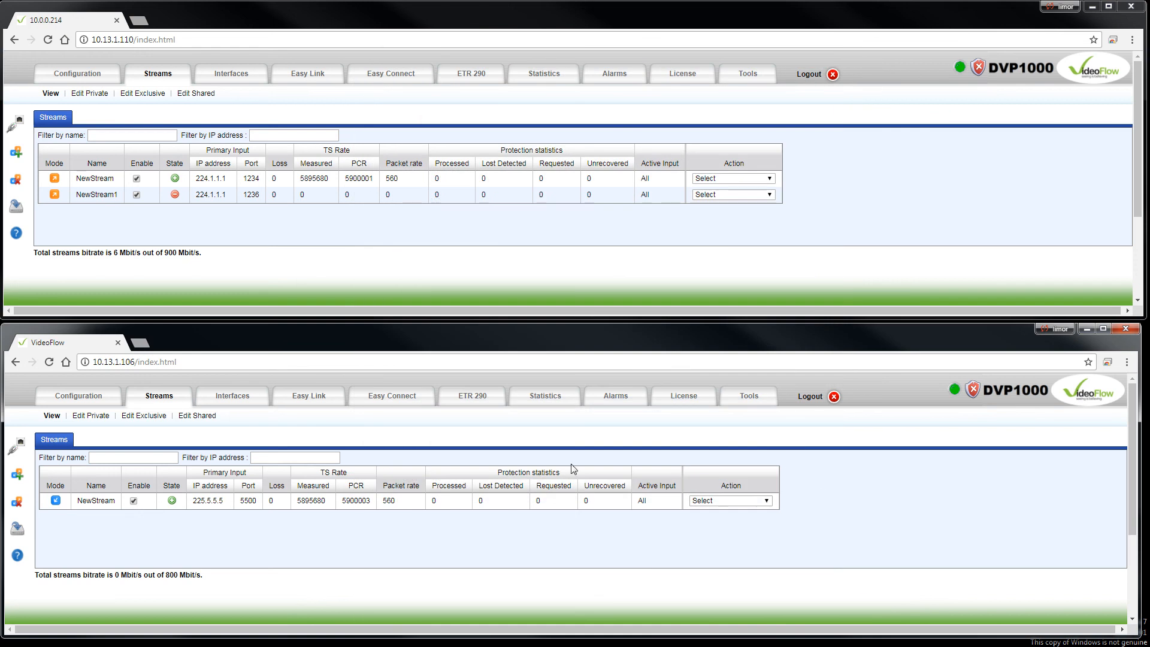